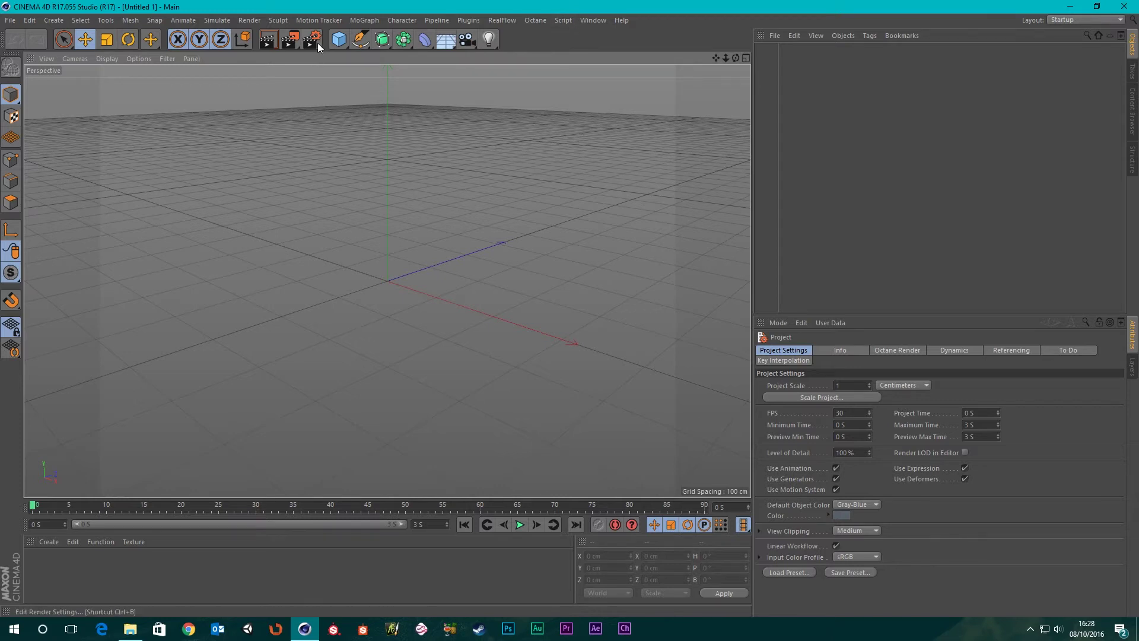
# Step: Add a cube and keyframe it at frame 0 and, moved about 687 cm along X, at frame 30
pyautogui.click(340, 45)
pyautogui.click(434, 63)
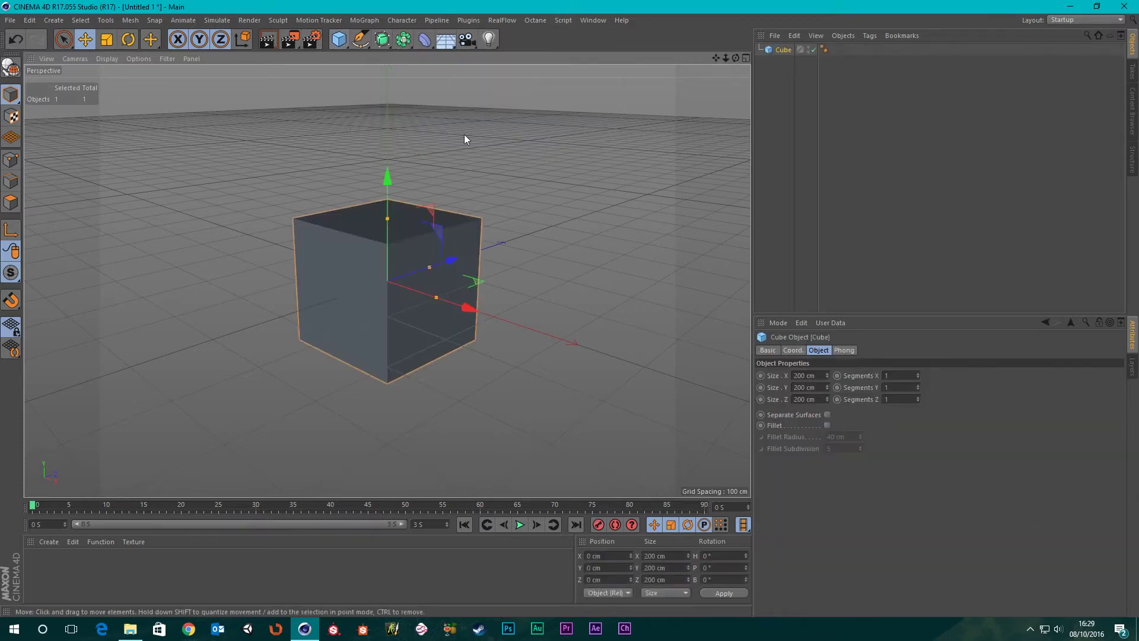
pyautogui.scroll(-4, 507, 334)
pyautogui.keyDown('alt'); pyautogui.moveTo(639, 323); pyautogui.dragTo(502, 300, button='middle'); pyautogui.keyUp('alt')
pyautogui.keyDown('alt'); pyautogui.moveTo(502, 301); pyautogui.dragTo(439, 333); pyautogui.keyUp('alt')
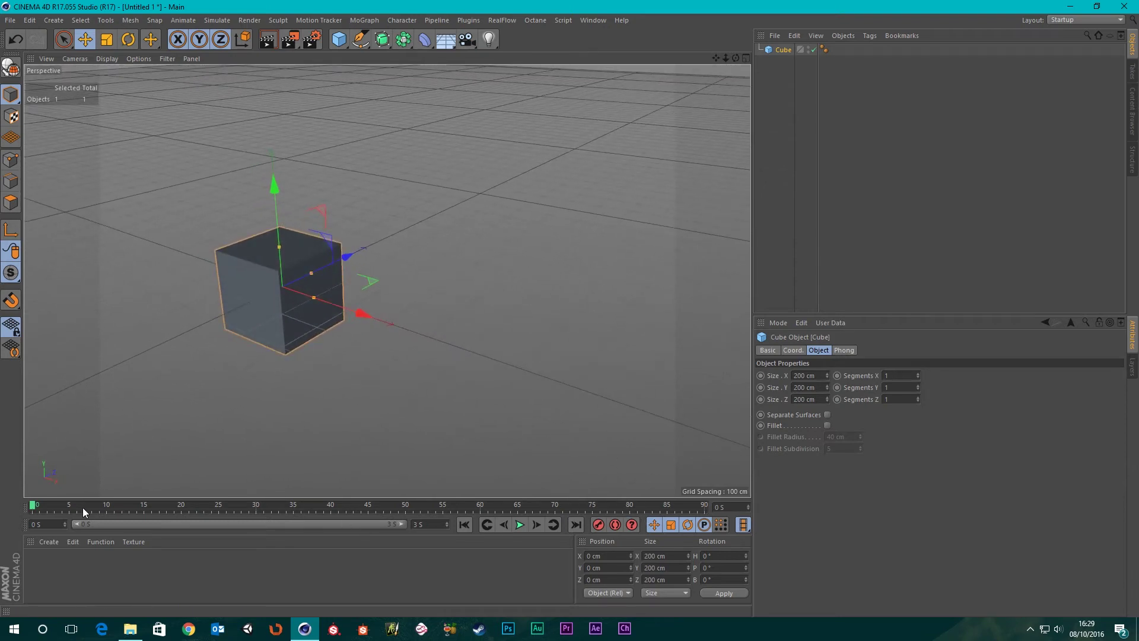
pyautogui.keyDown('alt'); pyautogui.moveTo(387, 280); pyautogui.dragTo(372, 243, button='middle'); pyautogui.keyUp('alt')
pyautogui.click(692, 526)
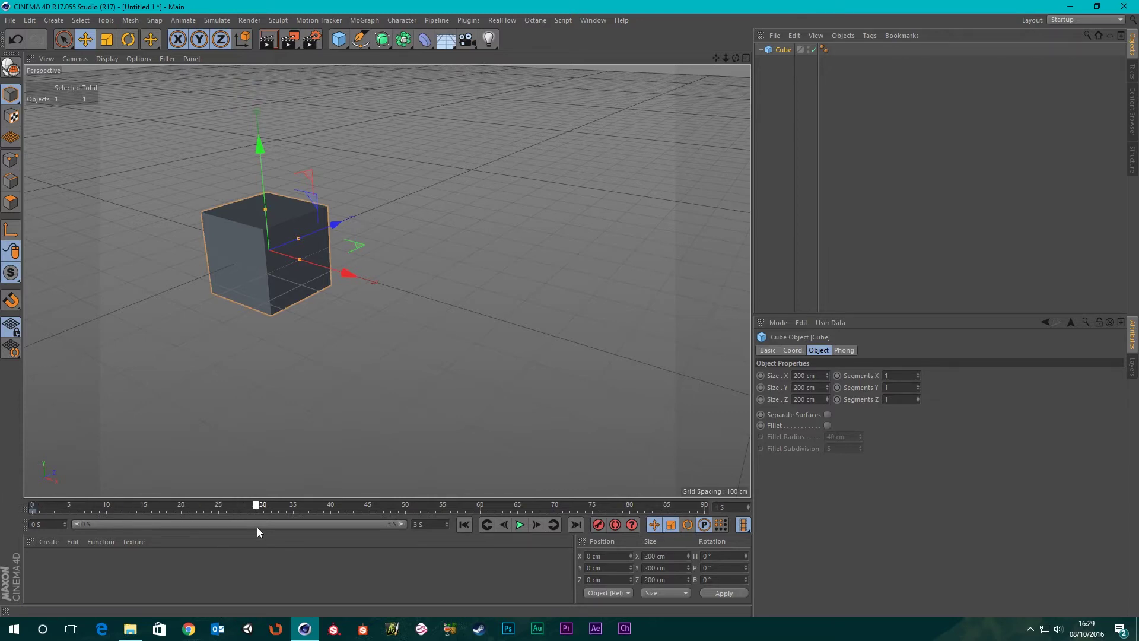
pyautogui.moveTo(349, 273); pyautogui.dragTo(590, 351)
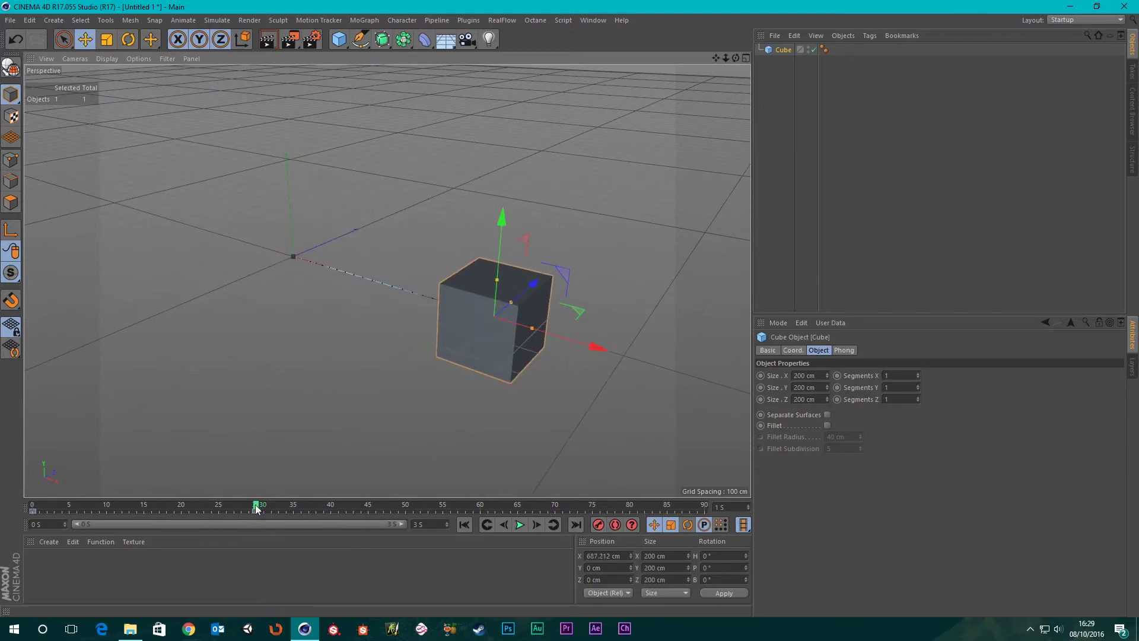
# Step: At frame 60, raise the cube about 433 cm along Y and record a keyframe
pyautogui.moveTo(259, 510); pyautogui.dragTo(496, 514)
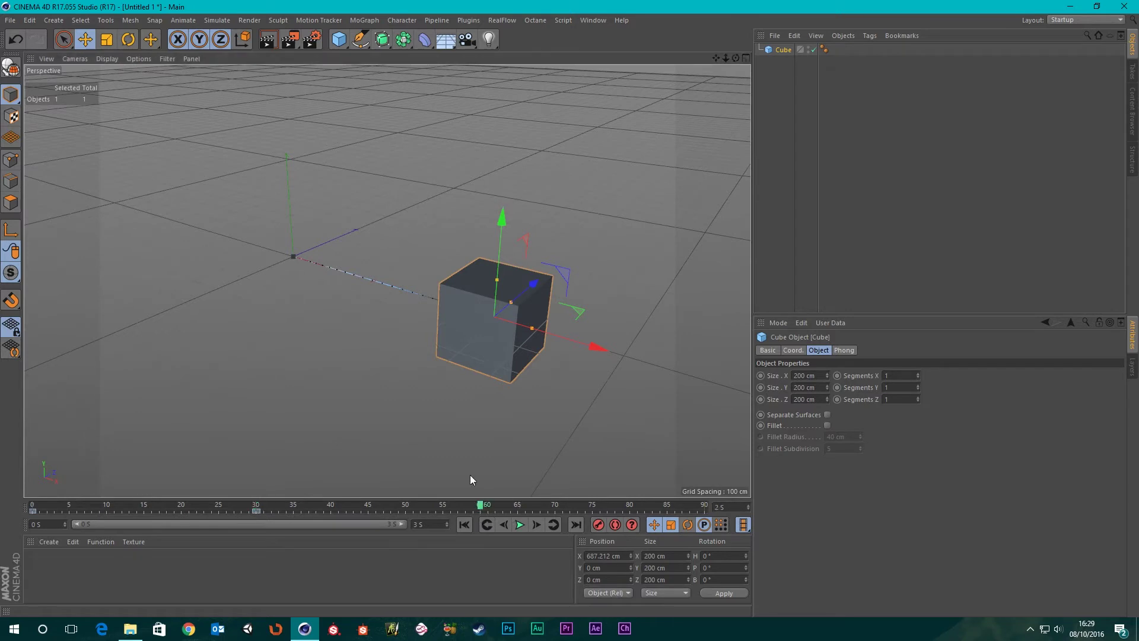
pyautogui.keyDown('alt'); pyautogui.moveTo(471, 473); pyautogui.dragTo(294, 449, button='middle'); pyautogui.keyUp('alt')
pyautogui.moveTo(294, 223); pyautogui.dragTo(284, 89)
pyautogui.click(598, 525)
# Step: At frame 90, move the cube about 596 cm along Z and record a keyframe
pyautogui.keyDown('alt'); pyautogui.moveTo(494, 343); pyautogui.dragTo(480, 380); pyautogui.keyUp('alt')
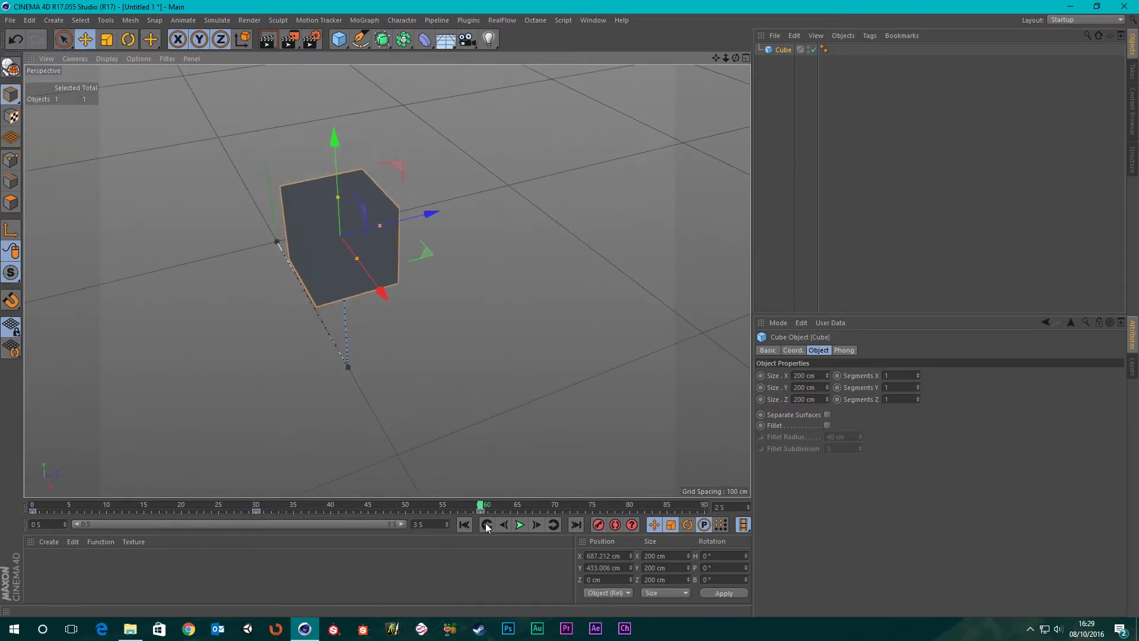
pyautogui.moveTo(480, 505); pyautogui.dragTo(852, 484)
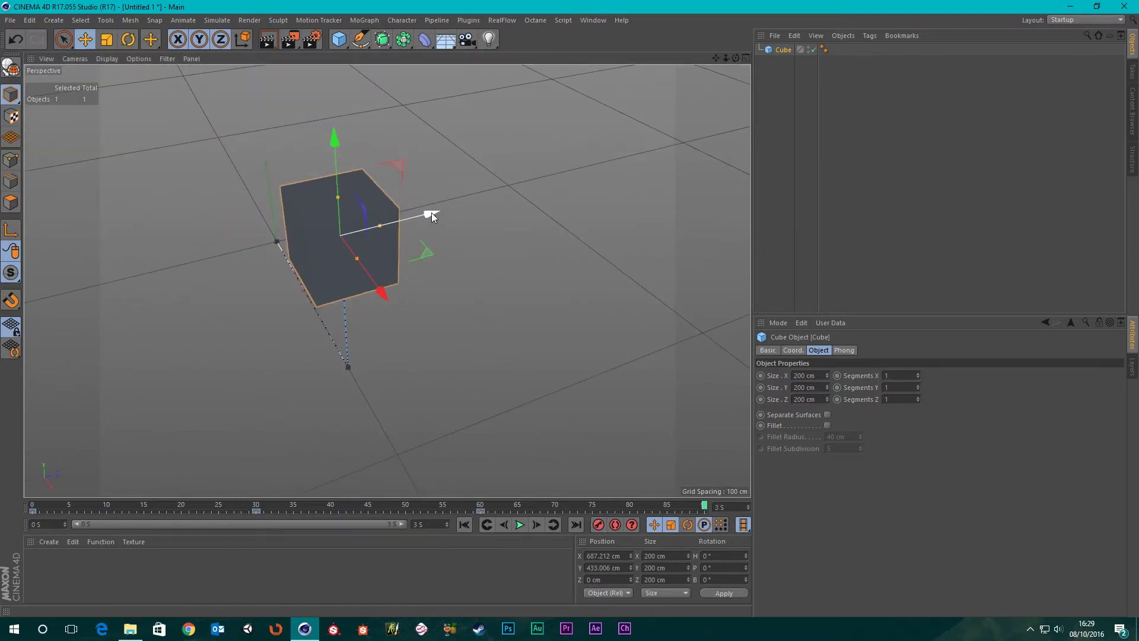
pyautogui.moveTo(431, 212); pyautogui.dragTo(632, 169)
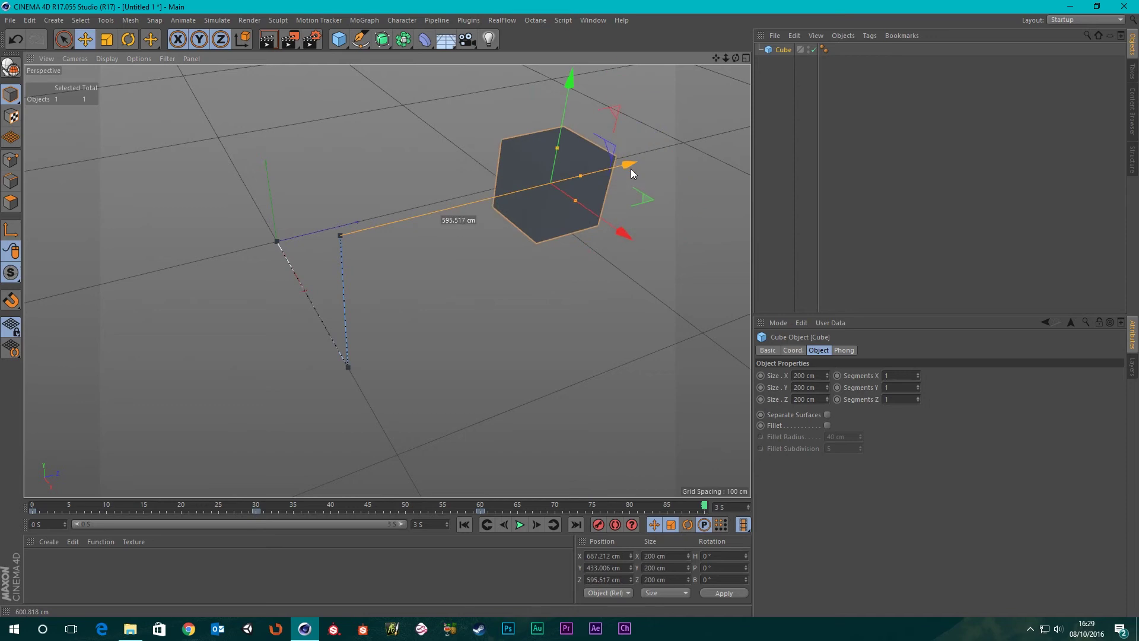
pyautogui.click(598, 524)
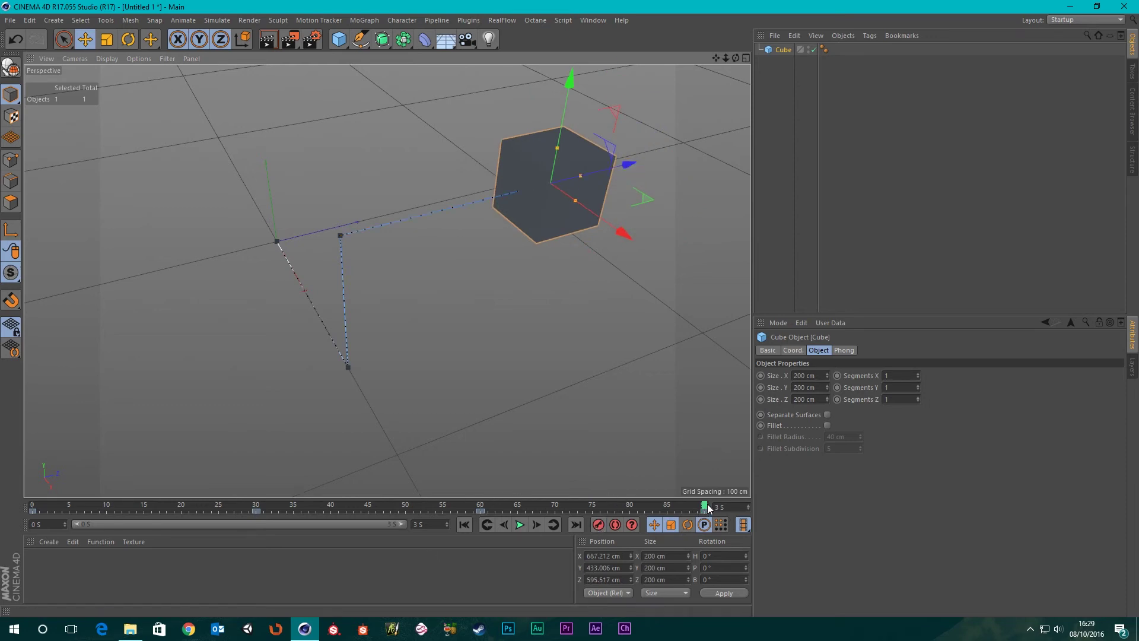
# Step: Return to frame 0 and keyframe the cube's heading, pitch and bank rotation coordinates
pyautogui.moveTo(704, 506); pyautogui.dragTo(24, 503)
pyautogui.keyDown('alt'); pyautogui.moveTo(392, 433); pyautogui.dragTo(504, 447); pyautogui.keyUp('alt')
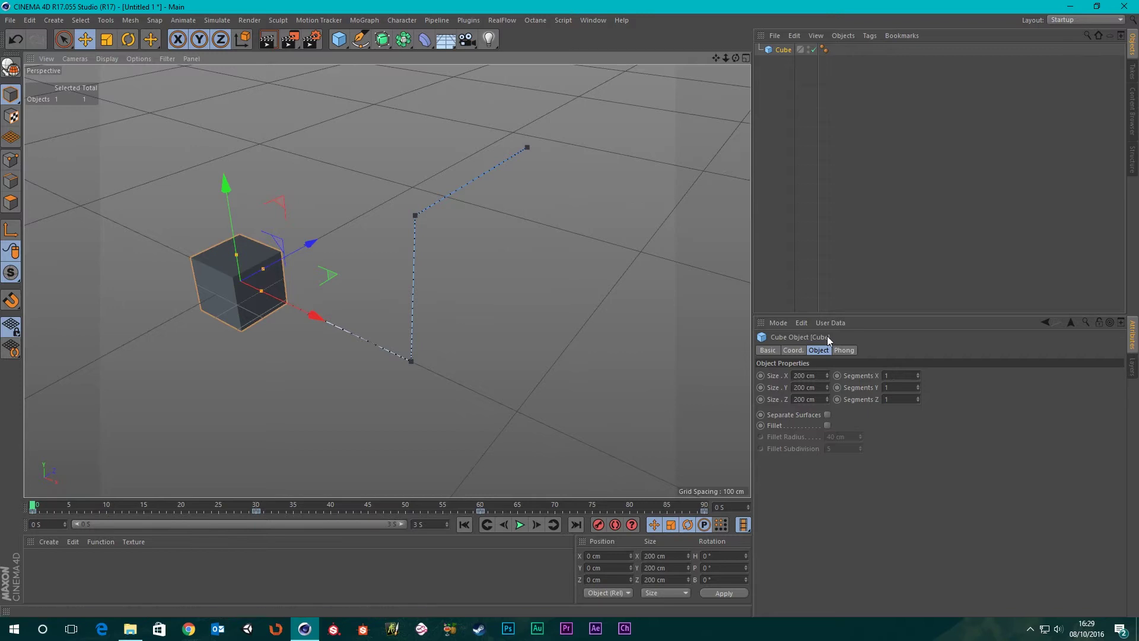
pyautogui.click(792, 350)
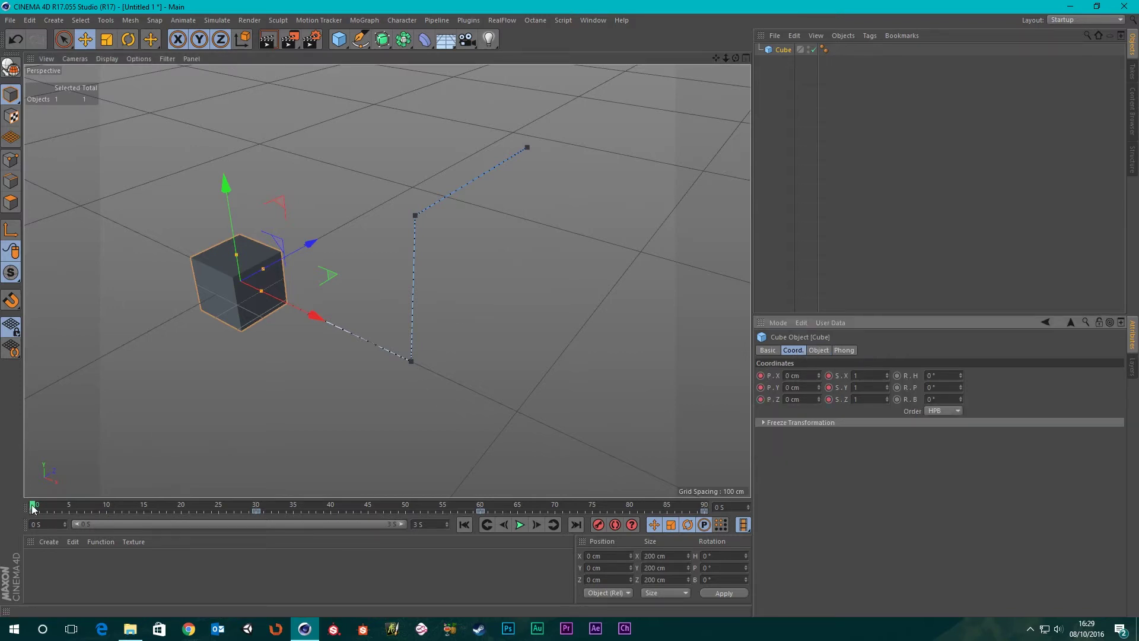
pyautogui.moveTo(33, 506); pyautogui.dragTo(2, 546)
pyautogui.click(897, 376)
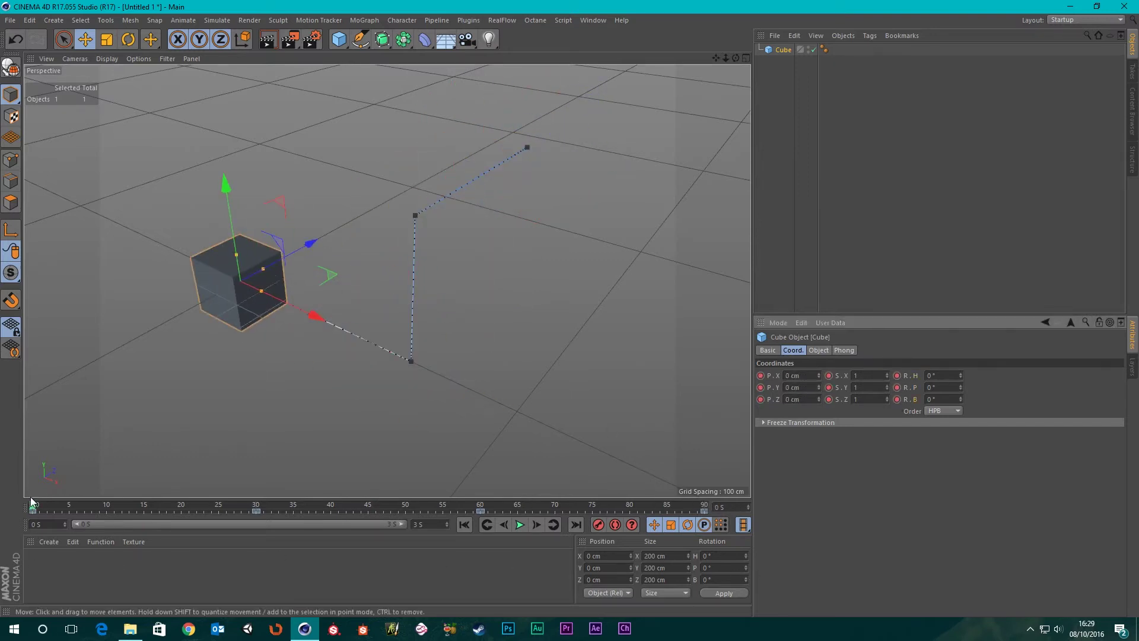
# Step: At frame 90, set the cube's heading rotation to 360° and keyframe the rotation, then return to frame 0
pyautogui.moveTo(34, 506); pyautogui.dragTo(203, 507)
pyautogui.moveTo(382, 529); pyautogui.dragTo(801, 563)
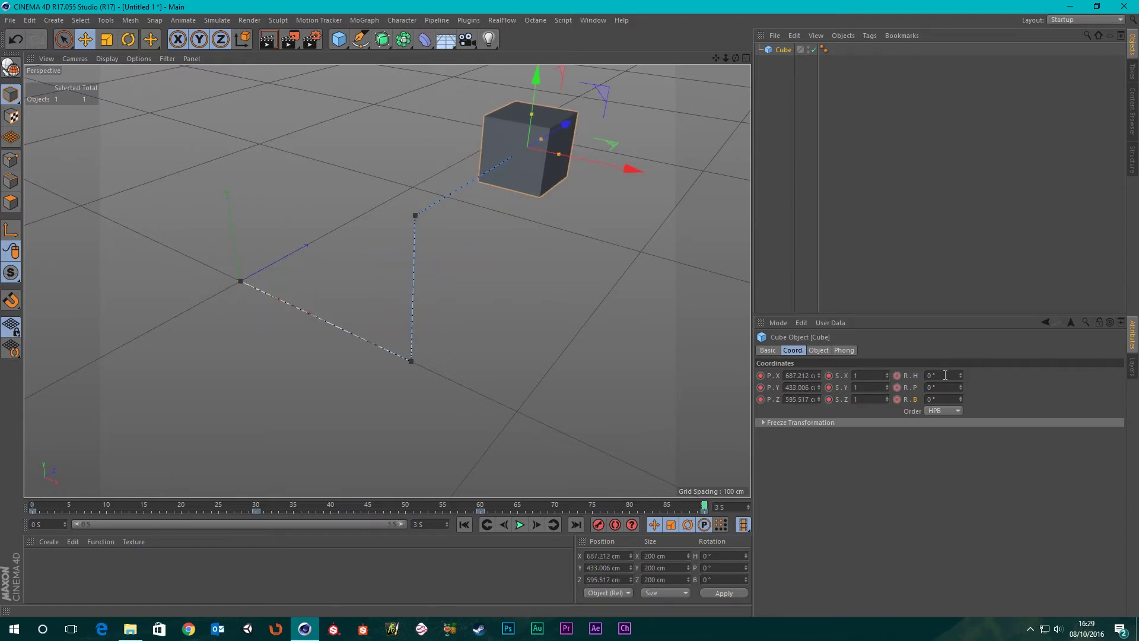
pyautogui.click(944, 375)
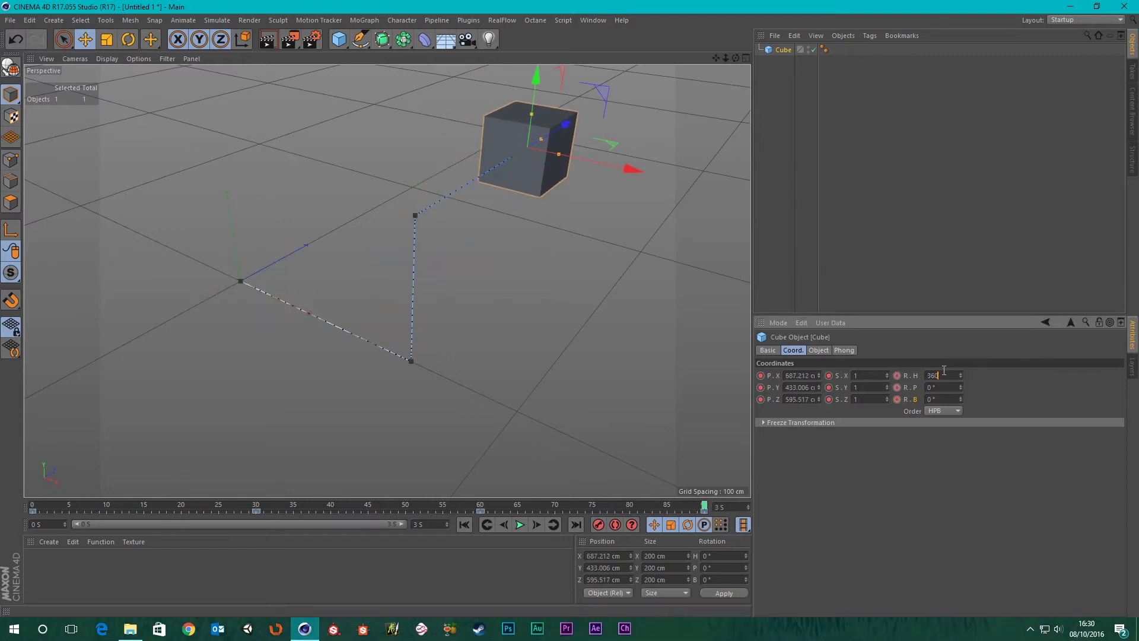
pyautogui.write('360')
pyautogui.press('Tab')
pyautogui.click(897, 387)
pyautogui.click(897, 375)
pyautogui.moveTo(707, 506); pyautogui.dragTo(27, 504)
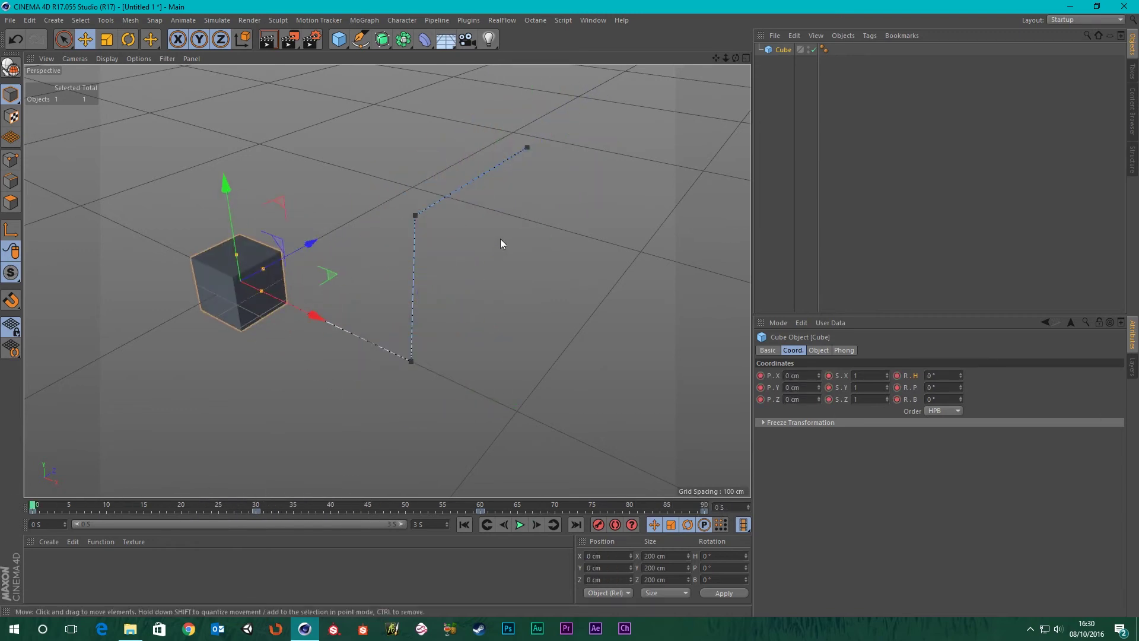
# Step: Find the Animation mode command by searching for "Animation" and dock it at the end of the mode palette
pyautogui.keyDown('alt'); pyautogui.moveTo(500, 240); pyautogui.dragTo(365, 317); pyautogui.keyUp('alt')
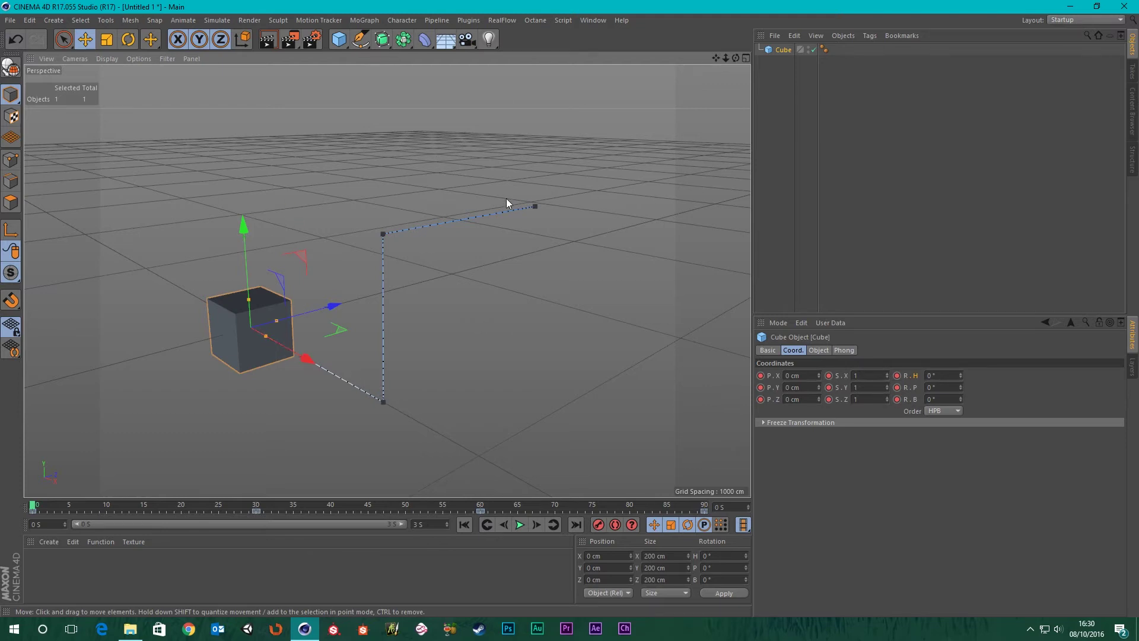
pyautogui.scroll(-2, 607, 234)
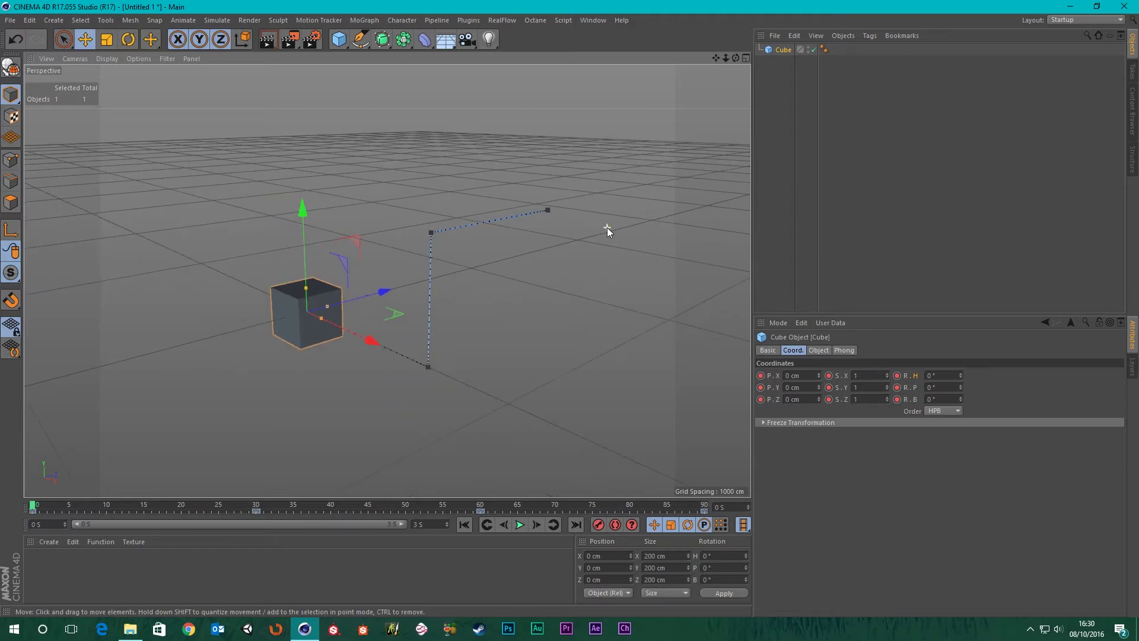
pyautogui.keyDown('alt'); pyautogui.moveTo(607, 234); pyautogui.dragTo(497, 323); pyautogui.keyUp('alt')
pyautogui.moveTo(34, 508)
pyautogui.mouseDown()
pyautogui.moveTo(689, 546)
pyautogui.moveTo(290, 537)
pyautogui.moveTo(32, 513)
pyautogui.mouseUp()
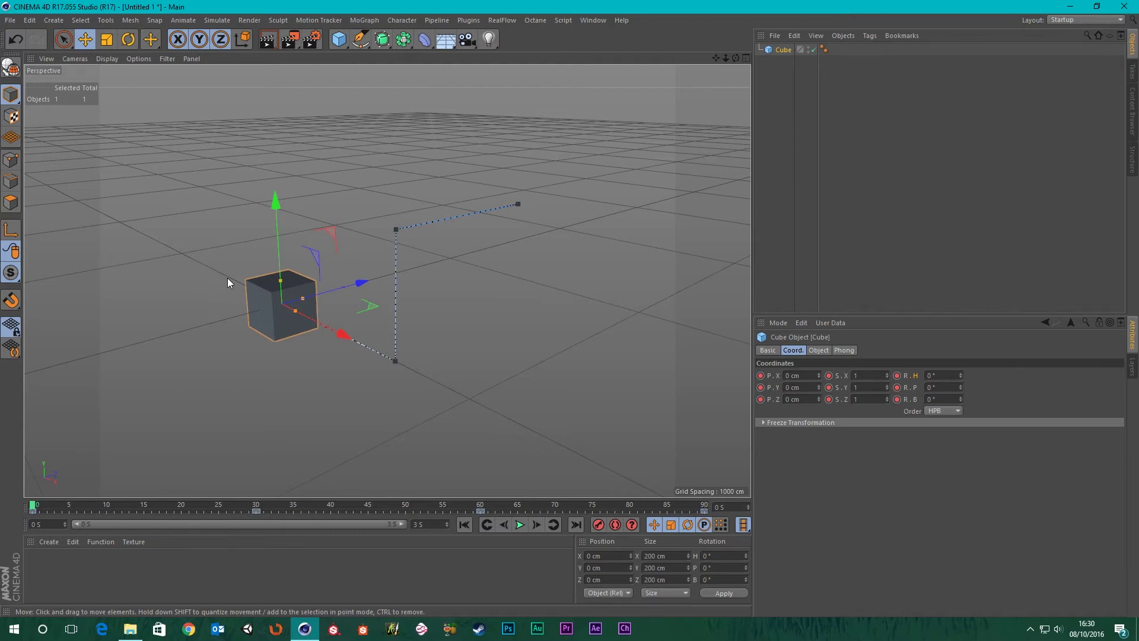
pyautogui.hotkey('shift', 'c')
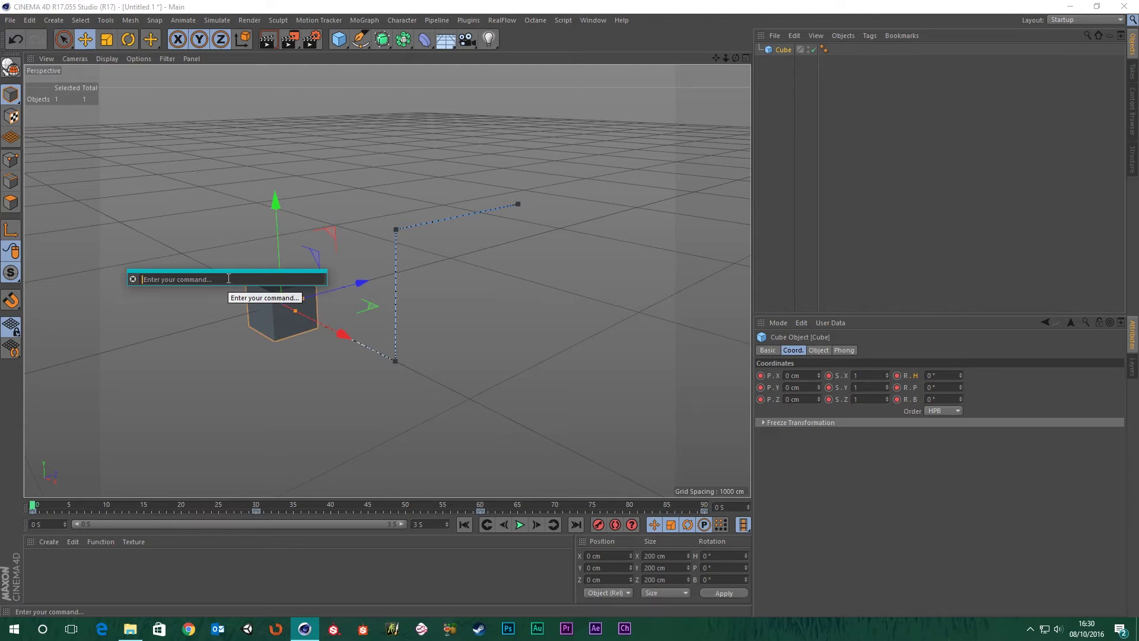
pyautogui.write('a')
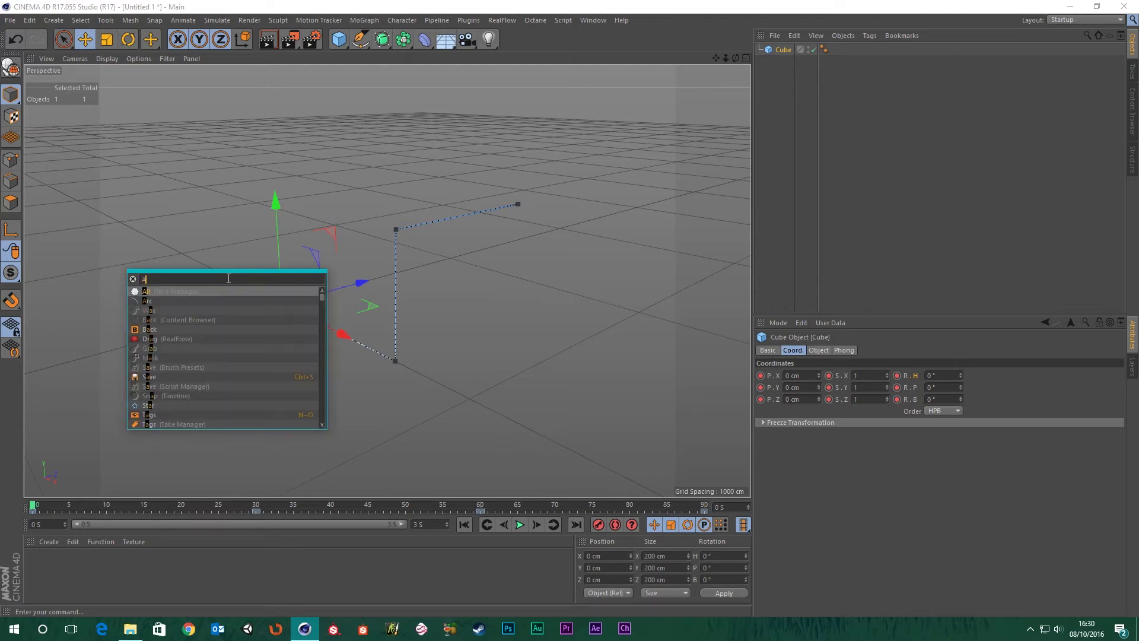
pyautogui.write('nimation')
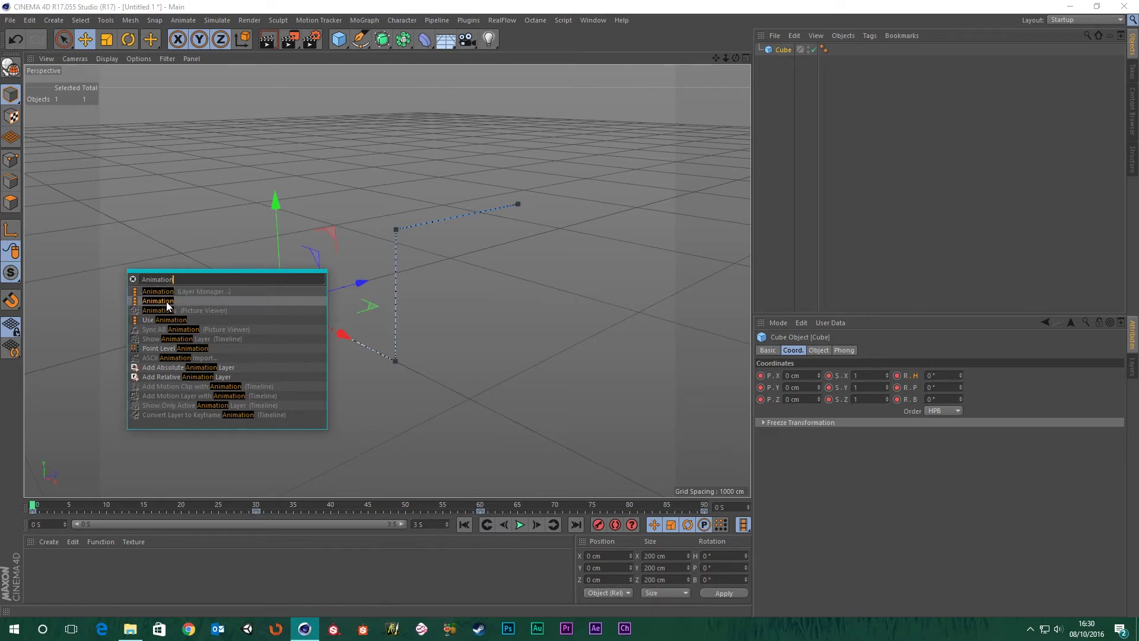
pyautogui.moveTo(162, 300); pyautogui.dragTo(117, 369)
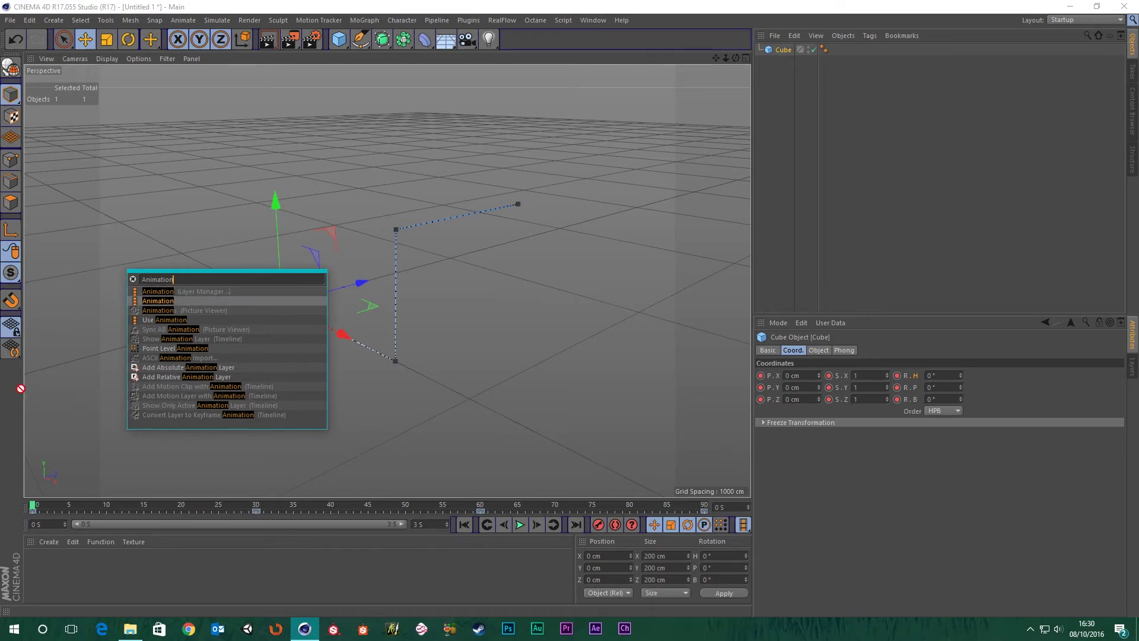
pyautogui.moveTo(15, 365); pyautogui.dragTo(12, 369)
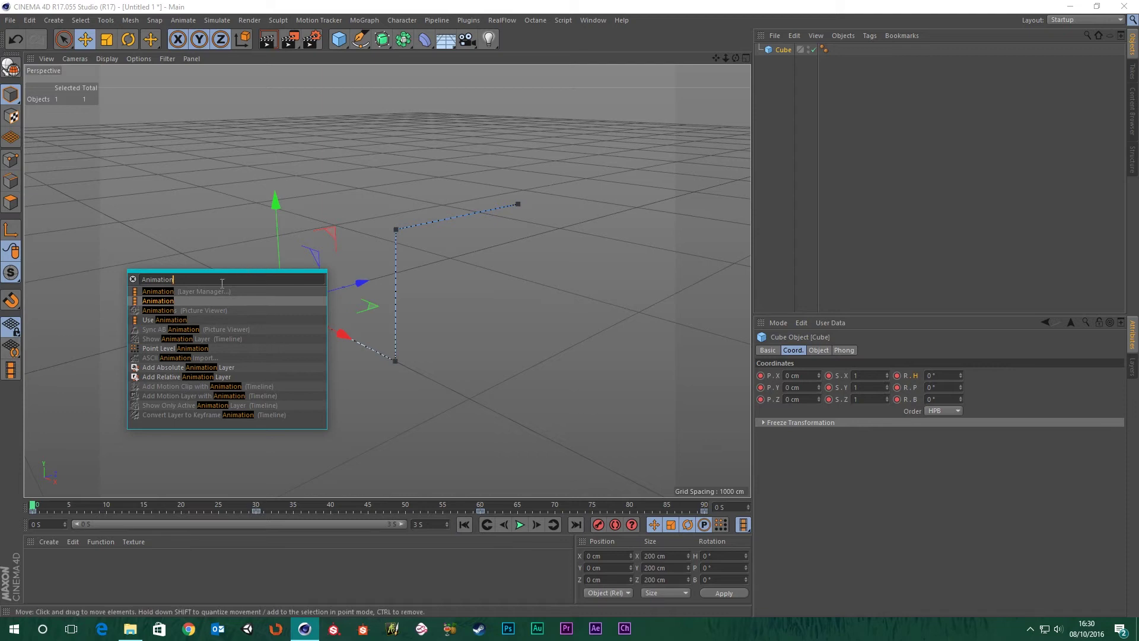
pyautogui.click(440, 11)
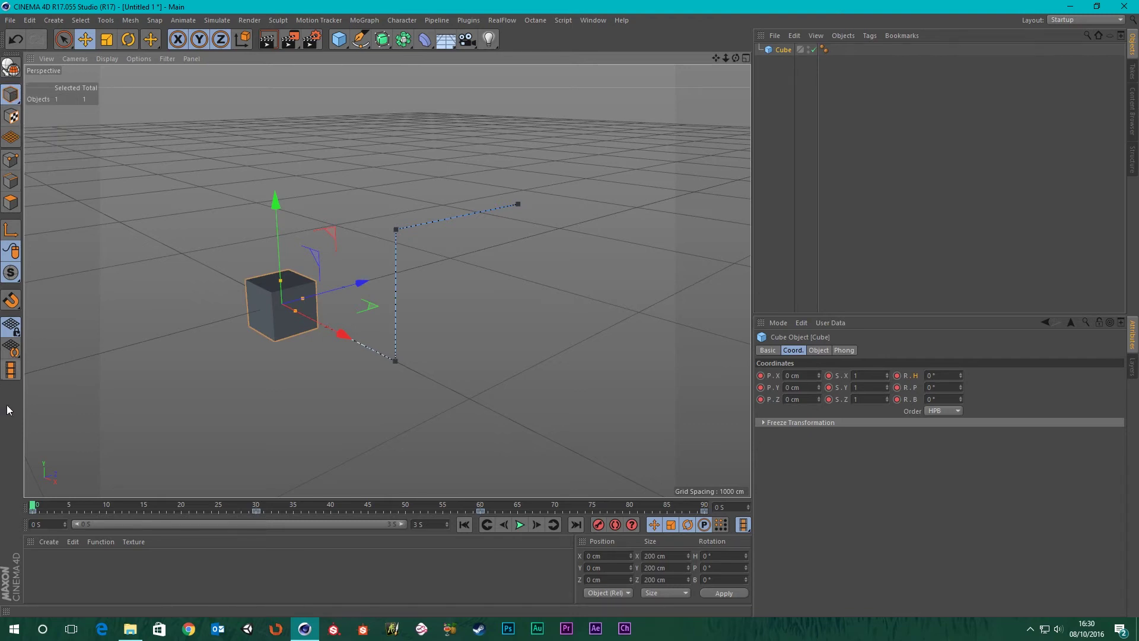
# Step: Enable Animation mode and move the cube's whole animation path along the Z axis at frame 0
pyautogui.click(10, 372)
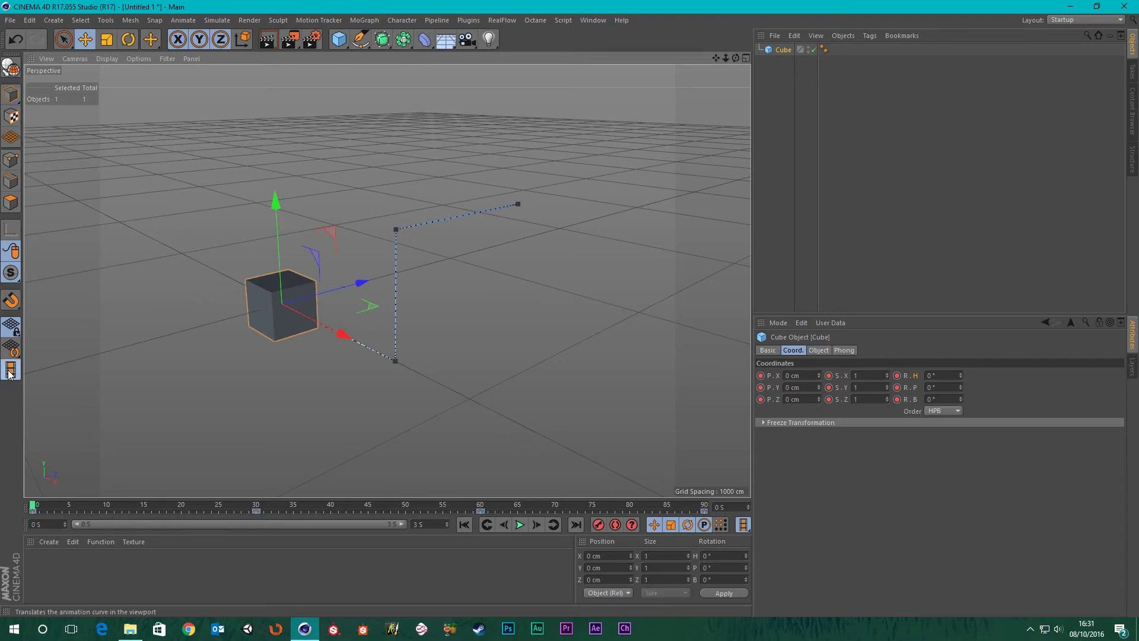
pyautogui.keyDown('alt'); pyautogui.moveTo(407, 335); pyautogui.dragTo(323, 346, button='right'); pyautogui.keyUp('alt')
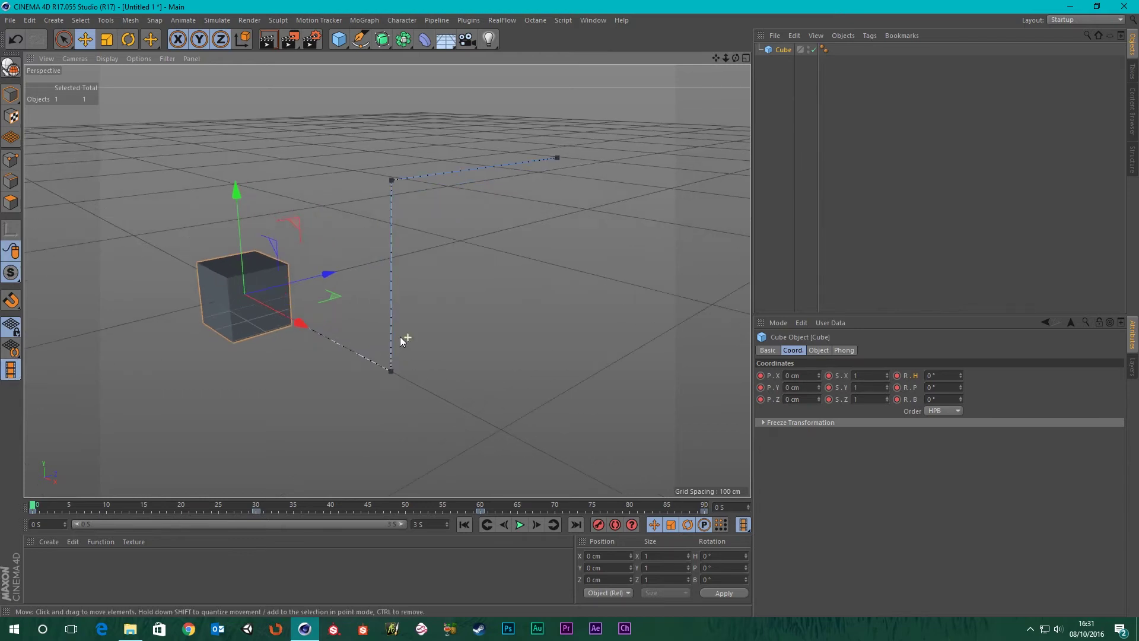
pyautogui.keyDown('alt'); pyautogui.moveTo(310, 295); pyautogui.dragTo(337, 325, button='middle'); pyautogui.keyUp('alt')
pyautogui.keyDown('alt'); pyautogui.moveTo(336, 325); pyautogui.dragTo(334, 323); pyautogui.keyUp('alt')
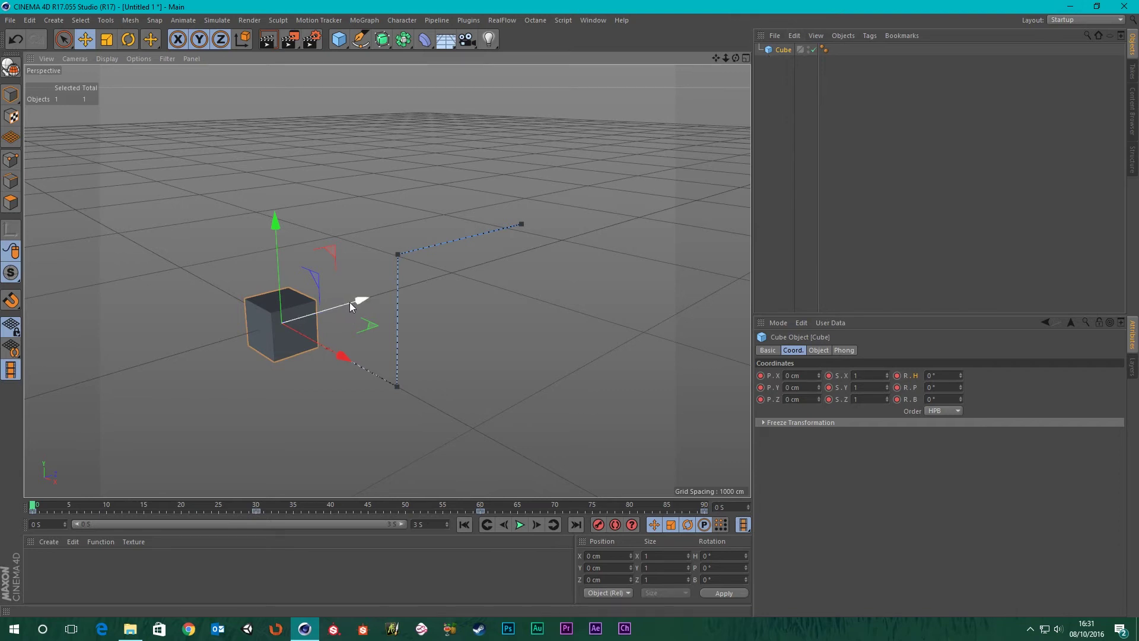
pyautogui.moveTo(353, 301); pyautogui.dragTo(455, 315)
# Step: Rotate the cube's whole animation path around its X and Y axes at frame 0
pyautogui.keyDown('alt'); pyautogui.moveTo(556, 283); pyautogui.dragTo(515, 311); pyautogui.keyUp('alt')
pyautogui.click(128, 39)
pyautogui.moveTo(241, 276); pyautogui.dragTo(289, 302)
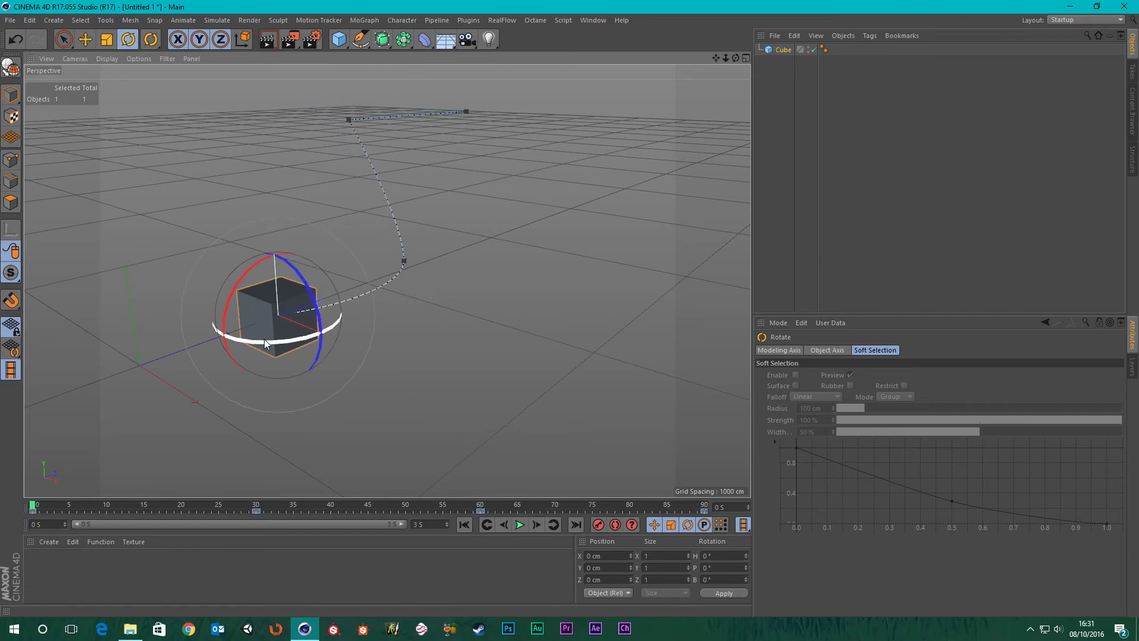
pyautogui.moveTo(265, 339); pyautogui.dragTo(305, 336)
pyautogui.keyDown('alt'); pyautogui.moveTo(396, 327); pyautogui.dragTo(475, 326); pyautogui.keyUp('alt')
pyautogui.moveTo(32, 509)
pyautogui.mouseDown()
pyautogui.moveTo(376, 543)
pyautogui.moveTo(709, 517)
pyautogui.moveTo(30, 514)
pyautogui.mouseUp()
pyautogui.keyDown('alt'); pyautogui.moveTo(436, 357); pyautogui.dragTo(457, 367); pyautogui.keyUp('alt')
# Step: Try to scale down the cube's whole animation path at frame 0
pyautogui.click(107, 39)
pyautogui.keyDown('alt'); pyautogui.moveTo(458, 372); pyautogui.dragTo(502, 278, button='middle'); pyautogui.keyUp('alt')
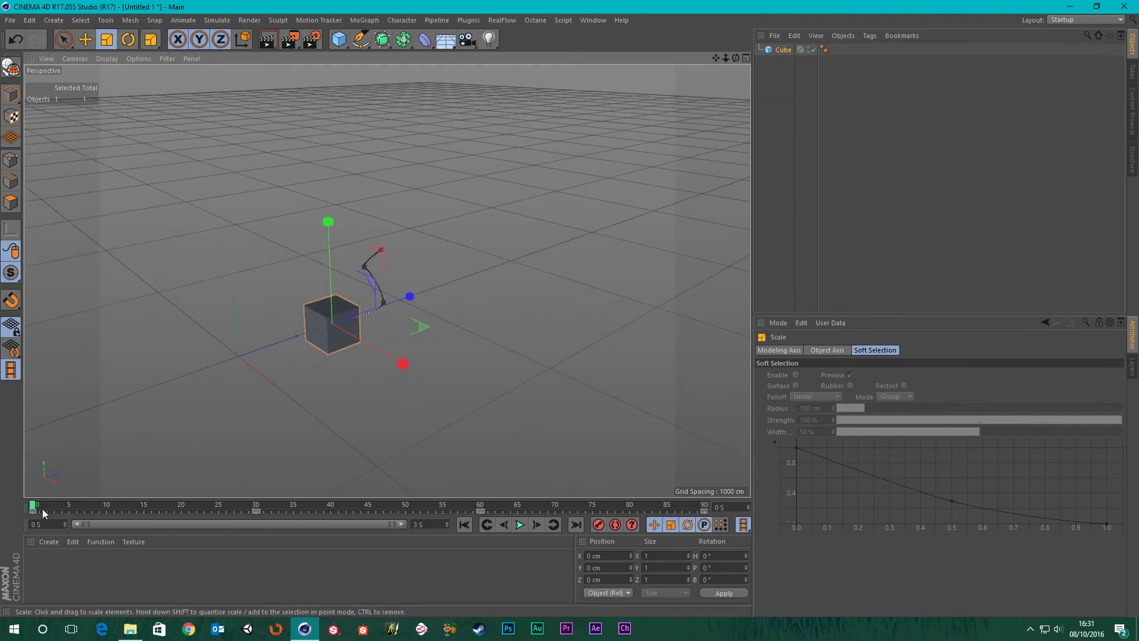
pyautogui.moveTo(37, 504)
pyautogui.mouseDown()
pyautogui.moveTo(162, 529)
pyautogui.moveTo(407, 551)
pyautogui.moveTo(488, 547)
pyautogui.moveTo(562, 525)
pyautogui.moveTo(705, 522)
pyautogui.moveTo(400, 497)
pyautogui.moveTo(33, 504)
pyautogui.mouseUp()
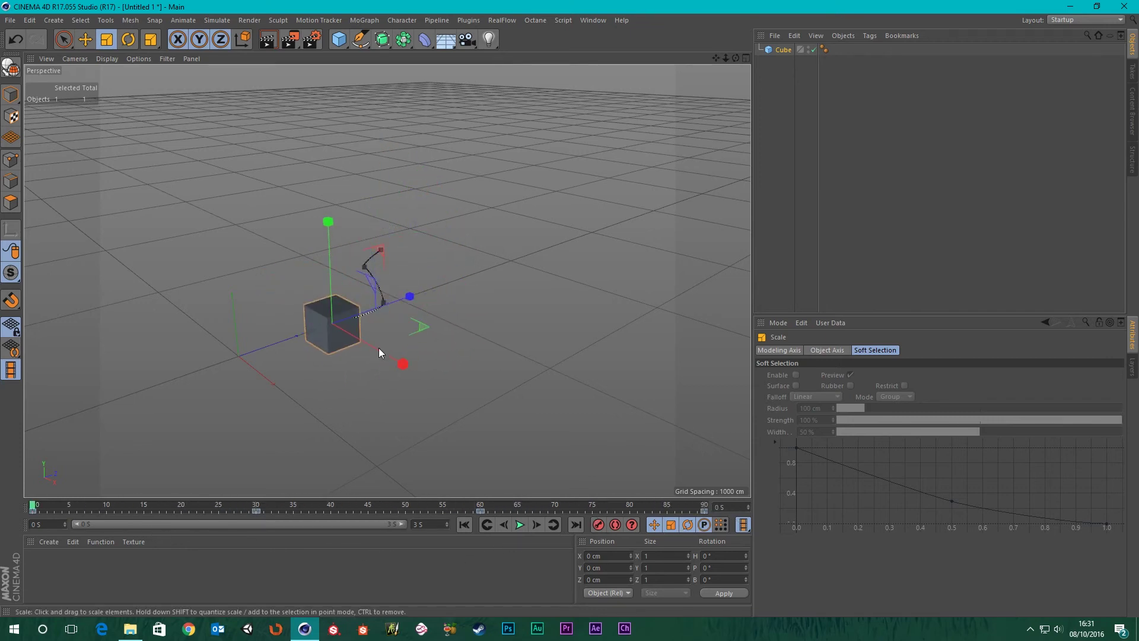
pyautogui.scroll(2, 360, 365)
pyautogui.keyDown('alt'); pyautogui.moveTo(361, 364); pyautogui.dragTo(468, 389); pyautogui.keyUp('alt')
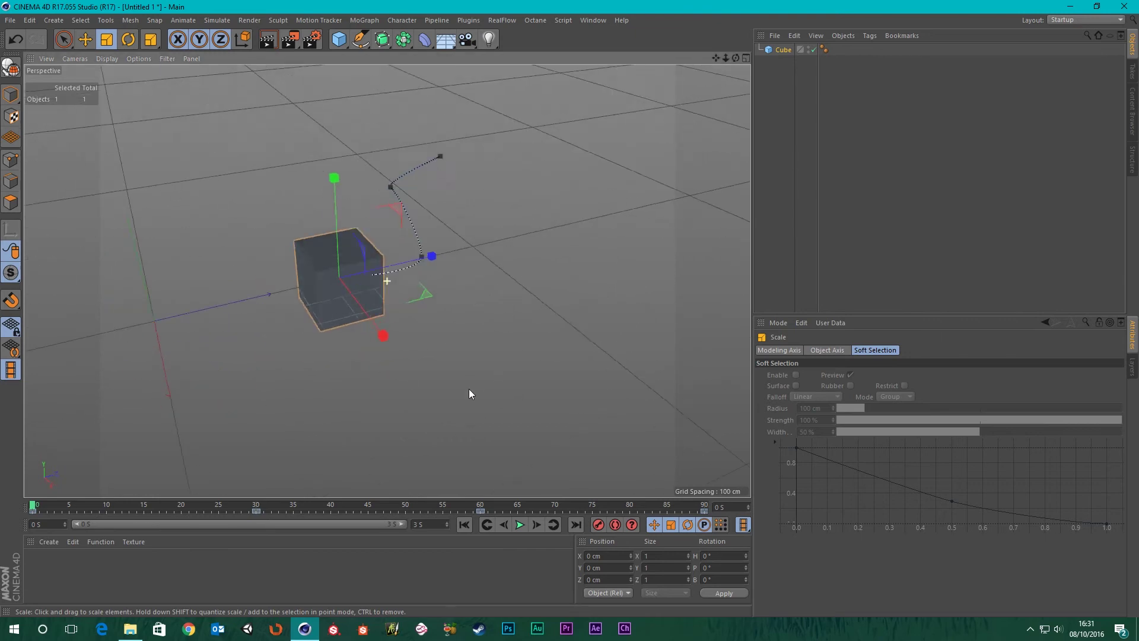
pyautogui.hotkey('ctrl', 'z')
# Step: Try to scale the animation path to about 62% along the Z axis at frame 0
pyautogui.scroll(-3, 511, 299)
pyautogui.keyDown('alt'); pyautogui.moveTo(569, 311); pyautogui.dragTo(519, 369, button='middle'); pyautogui.keyUp('alt')
pyautogui.keyDown('alt'); pyautogui.moveTo(520, 368); pyautogui.dragTo(431, 374); pyautogui.keyUp('alt')
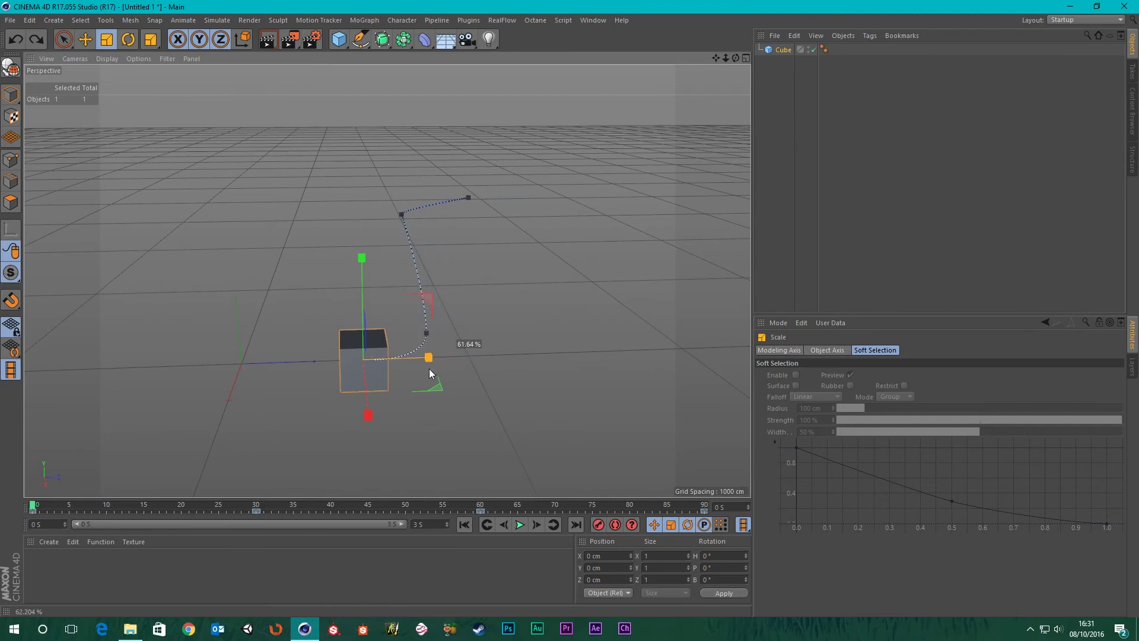
pyautogui.moveTo(429, 368); pyautogui.dragTo(429, 374)
pyautogui.moveTo(33, 505); pyautogui.dragTo(1, 538)
pyautogui.hotkey('ctrl', 'z')
# Step: Try to scale the animation path along the X axis at frame 28
pyautogui.scroll(-2, 436, 318)
pyautogui.keyDown('alt'); pyautogui.moveTo(313, 379); pyautogui.dragTo(628, 385); pyautogui.keyUp('alt')
pyautogui.scroll(3, 354, 421)
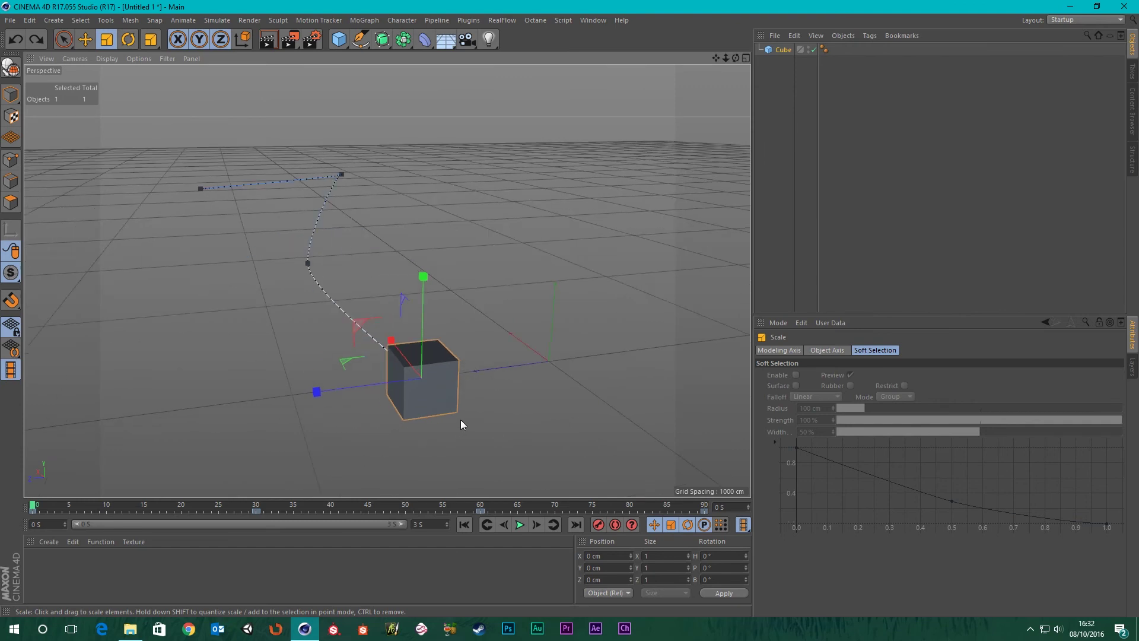
pyautogui.keyDown('alt'); pyautogui.moveTo(464, 418); pyautogui.dragTo(483, 412, button='middle'); pyautogui.keyUp('alt')
pyautogui.scroll(-2, 480, 412)
pyautogui.hotkey('ctrl', 'z')
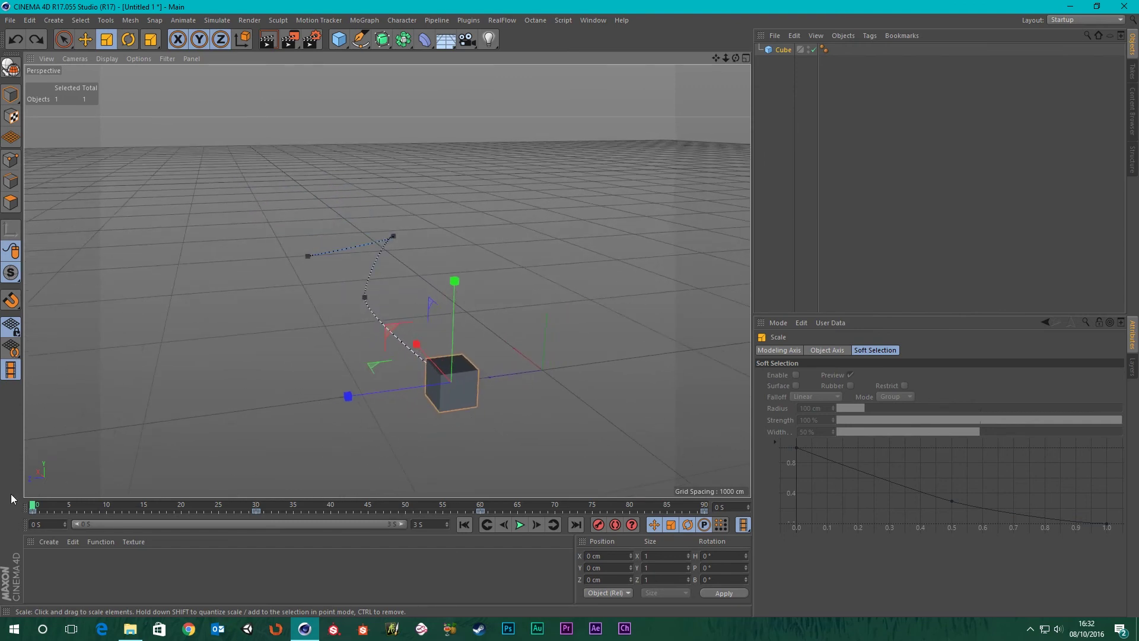
pyautogui.moveTo(32, 507); pyautogui.dragTo(239, 542)
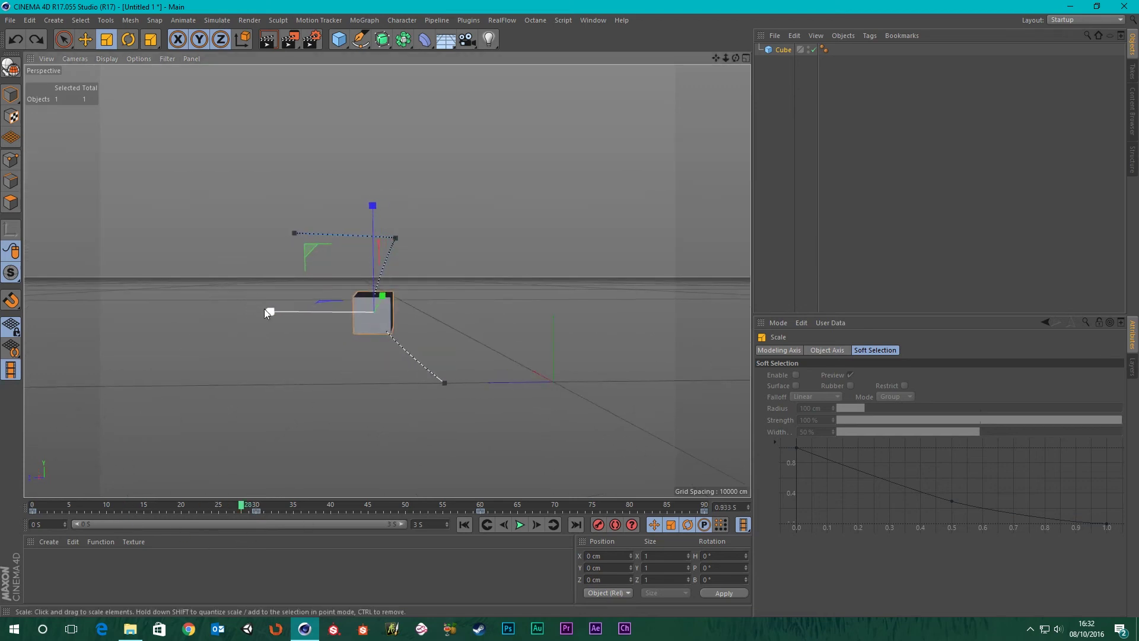
pyautogui.moveTo(275, 311); pyautogui.dragTo(260, 357)
pyautogui.hotkey('ctrl', 'z')
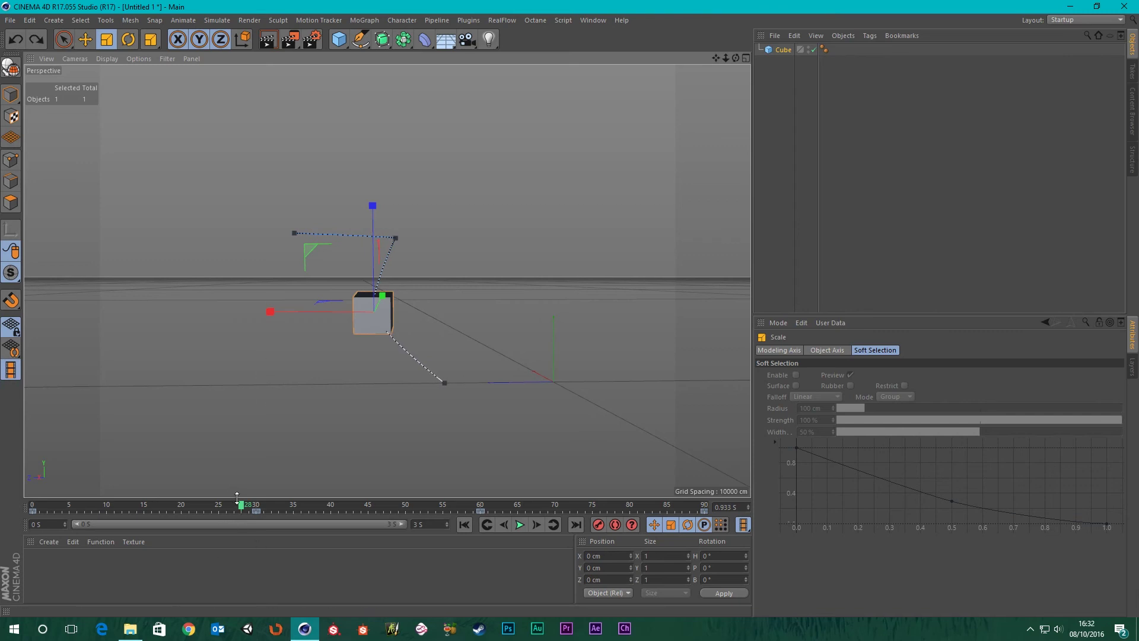
# Step: At frame 90, scale the animation path along the Z axis and return the timeline to frame 0
pyautogui.moveTo(238, 503); pyautogui.dragTo(704, 506)
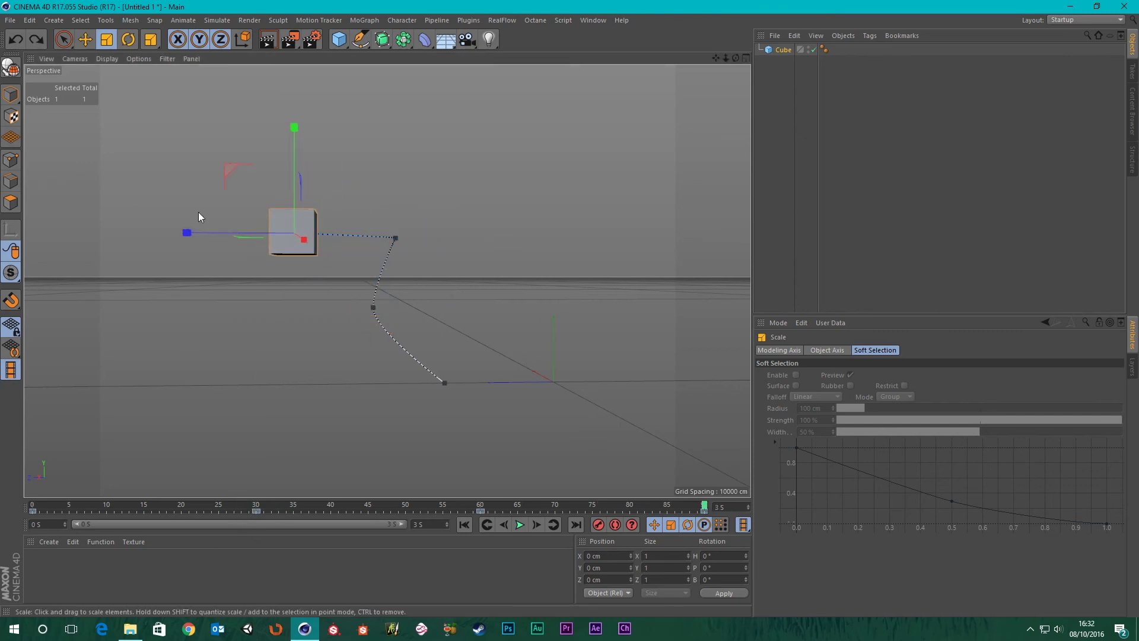
pyautogui.moveTo(186, 232); pyautogui.dragTo(215, 275)
pyautogui.keyDown('alt'); pyautogui.moveTo(303, 267); pyautogui.dragTo(326, 312); pyautogui.keyUp('alt')
pyautogui.keyDown('alt'); pyautogui.moveTo(247, 261); pyautogui.dragTo(379, 285); pyautogui.keyUp('alt')
pyautogui.keyDown('alt'); pyautogui.moveTo(537, 255); pyautogui.dragTo(354, 323); pyautogui.keyUp('alt')
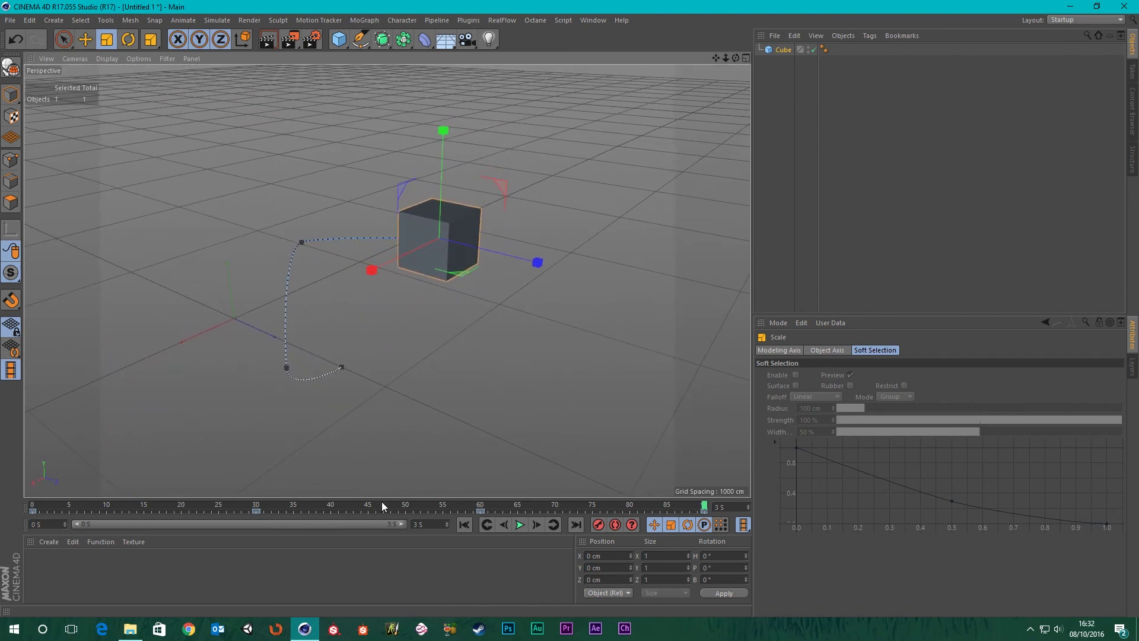
pyautogui.moveTo(382, 504); pyautogui.dragTo(0, 507)
pyautogui.scroll(-3, 231, 429)
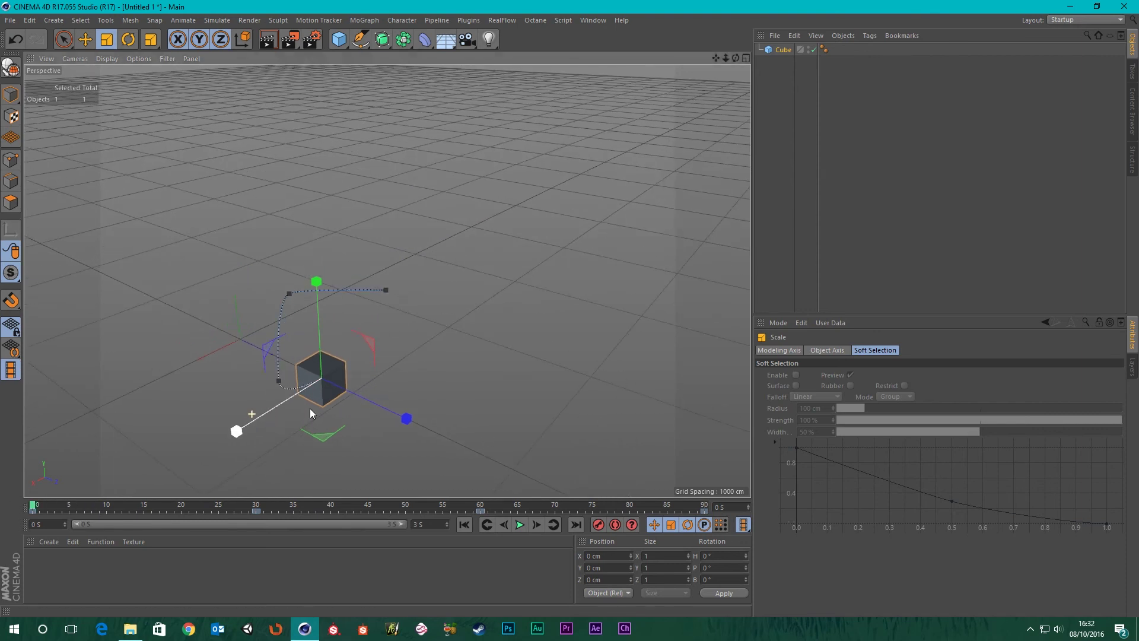
pyautogui.keyDown('alt'); pyautogui.moveTo(380, 369); pyautogui.dragTo(430, 323, button='middle'); pyautogui.keyUp('alt')
pyautogui.scroll(3, 407, 333)
pyautogui.keyDown('alt'); pyautogui.moveTo(532, 307); pyautogui.dragTo(511, 293); pyautogui.keyUp('alt')
pyautogui.moveTo(502, 327)
pyautogui.keyDown('alt'); pyautogui.mouseDown(button='middle')
pyautogui.moveTo(518, 310)
pyautogui.moveTo(514, 339)
pyautogui.mouseUp(button='middle'); pyautogui.keyUp('alt')
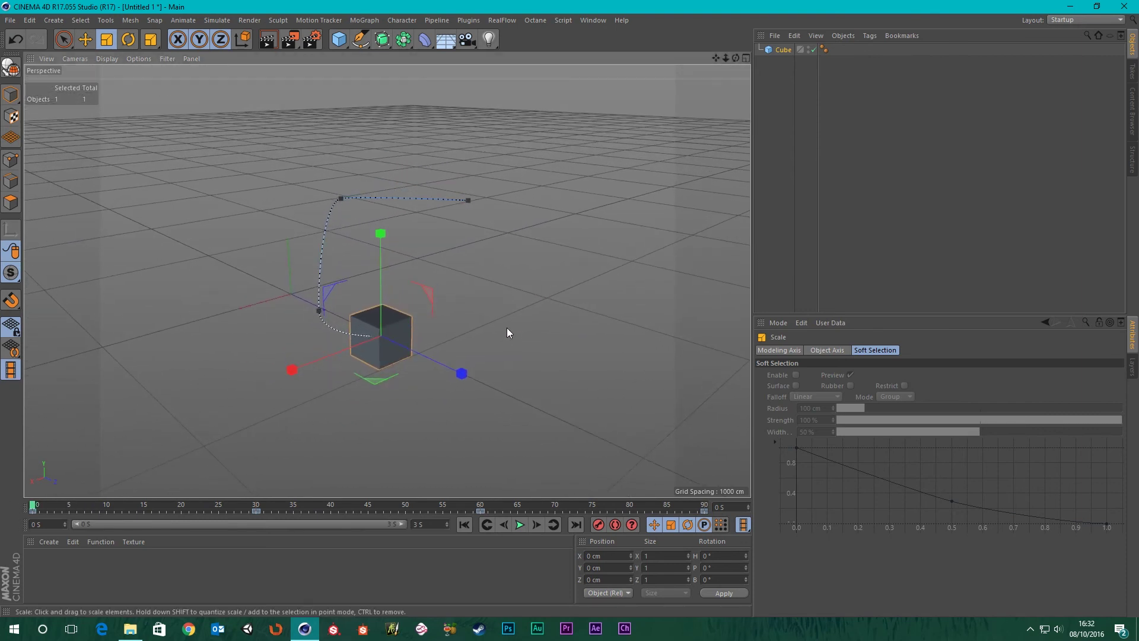